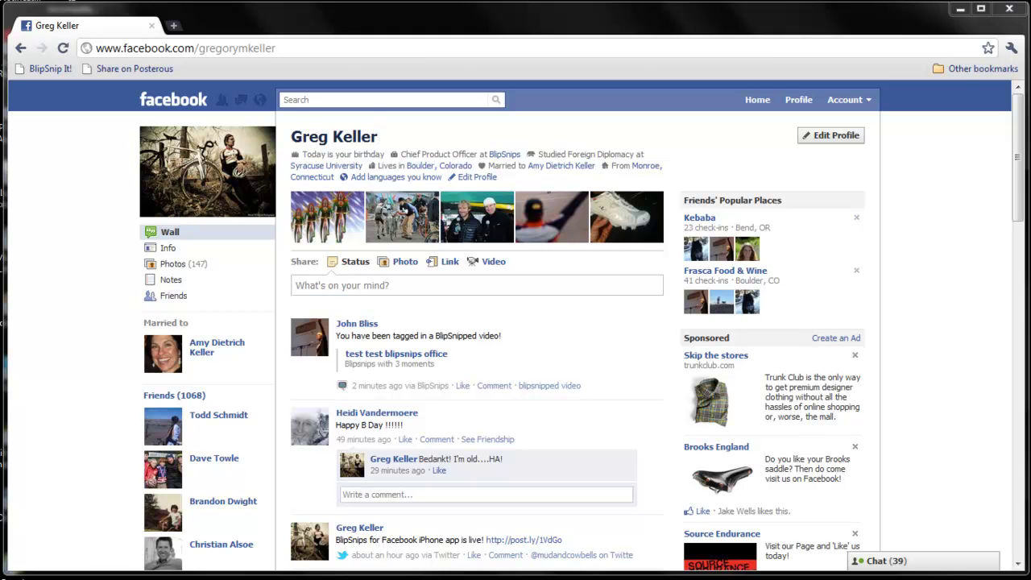
- Search Facebook for 'BlipSnips' and open the BlipSnips app from the results
left_click(352, 100)
type("B")
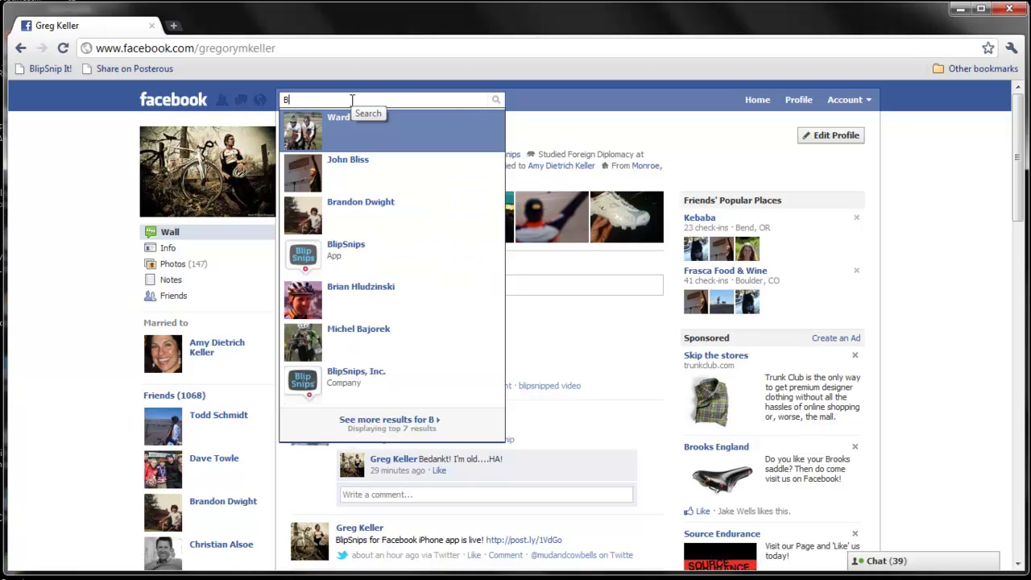
type("lipSnips")
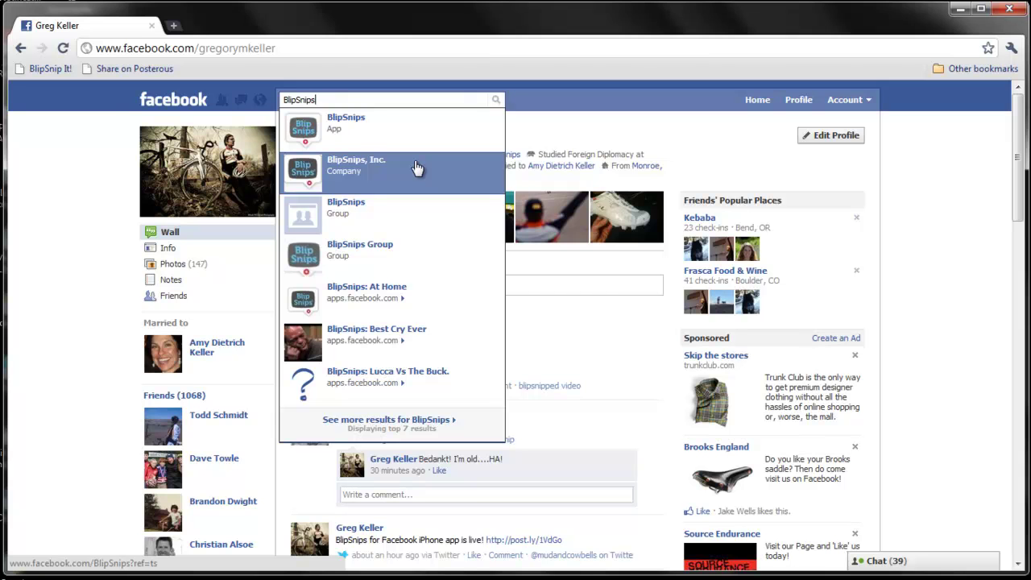
left_click(398, 131)
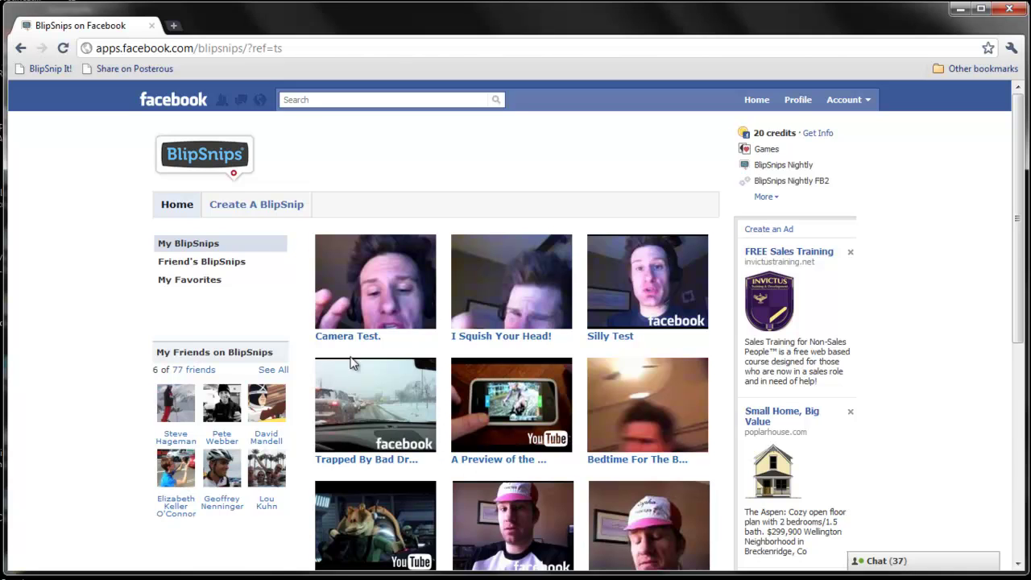
- Switch to the Friend's BlipSnips page to see friends' clips
left_click(213, 264)
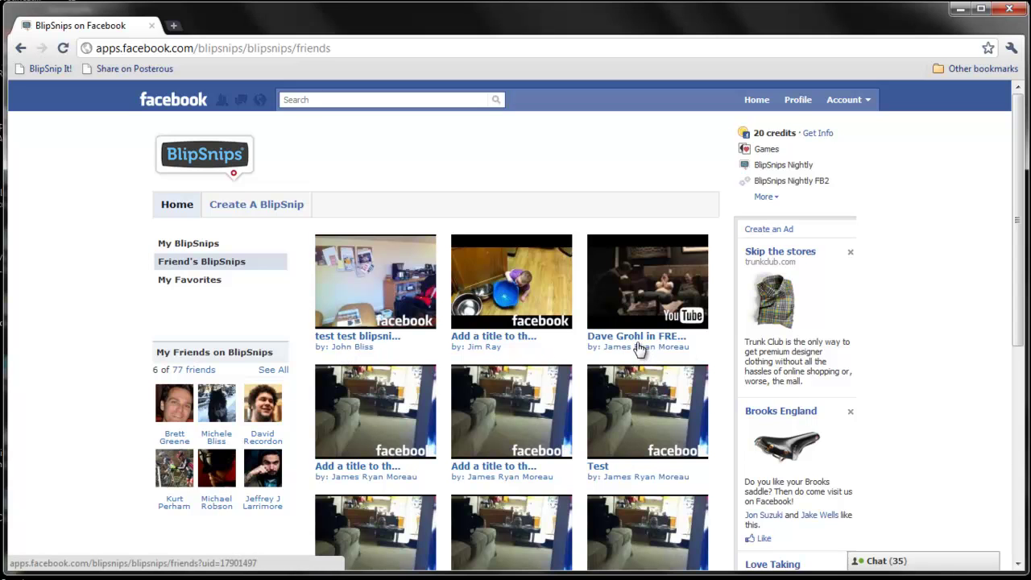
- Browse the friends' BlipSnips grid, then show the My Favorites list
scroll(646, 363, "down", 1)
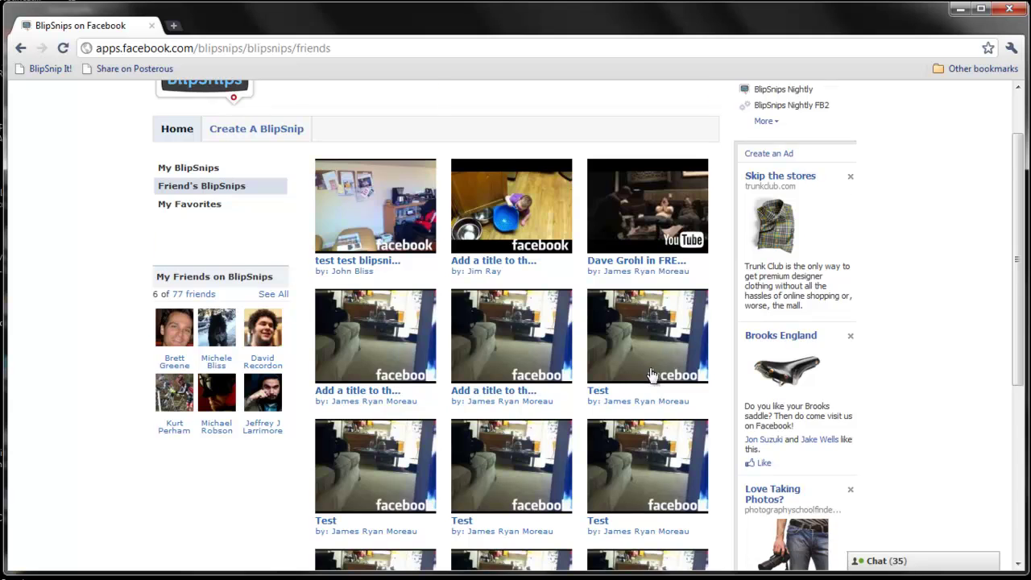
scroll(647, 372, "down", 2)
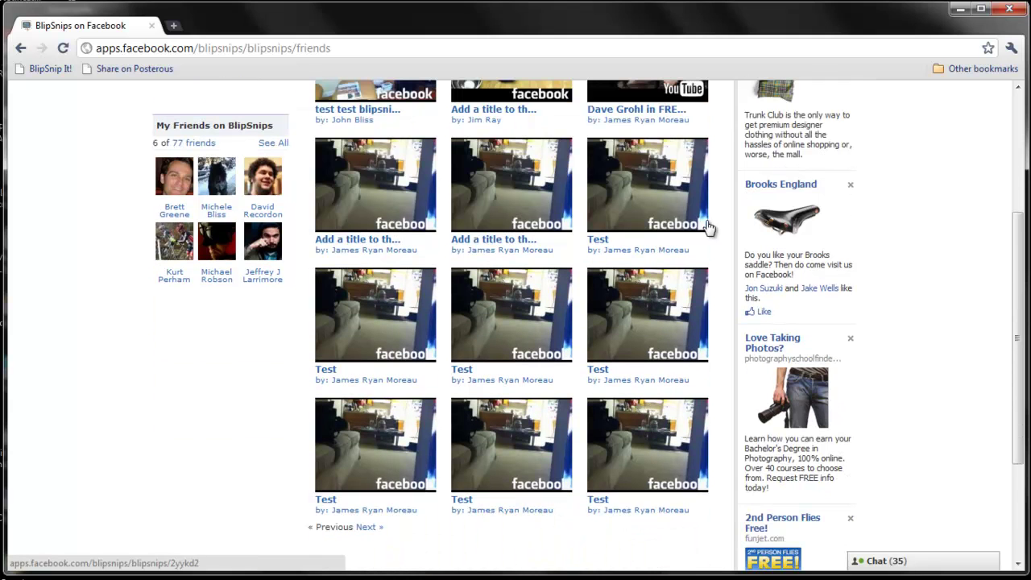
scroll(388, 184, "up", 3)
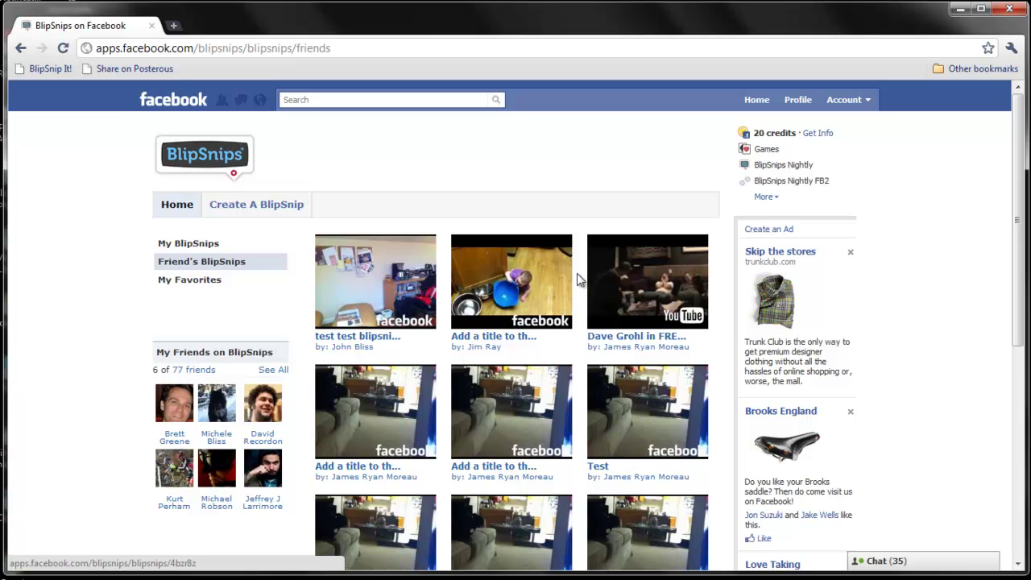
left_click(201, 289)
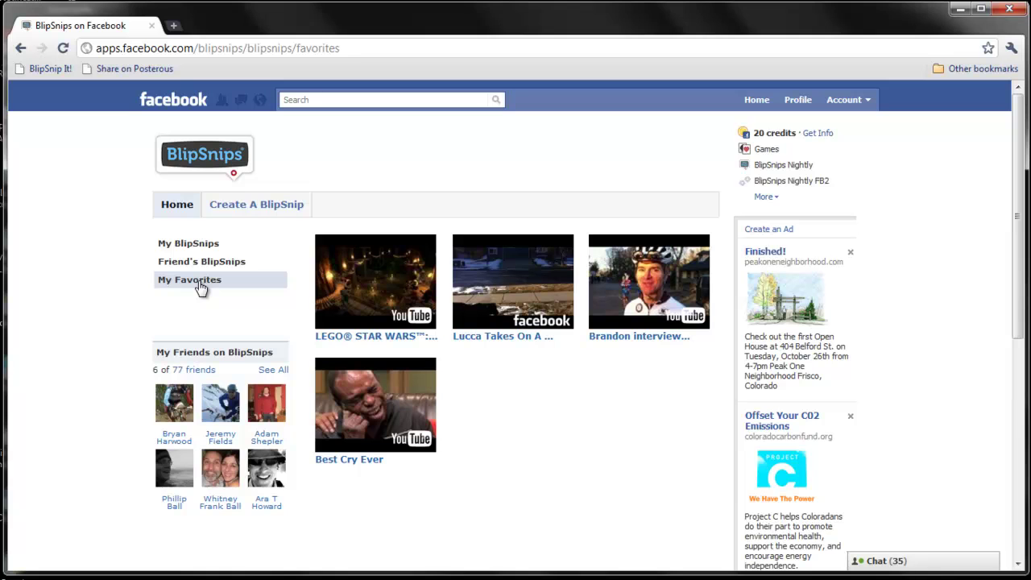
- Start a new BlipSnip and pick Use A YouTube Video as its source
left_click(243, 207)
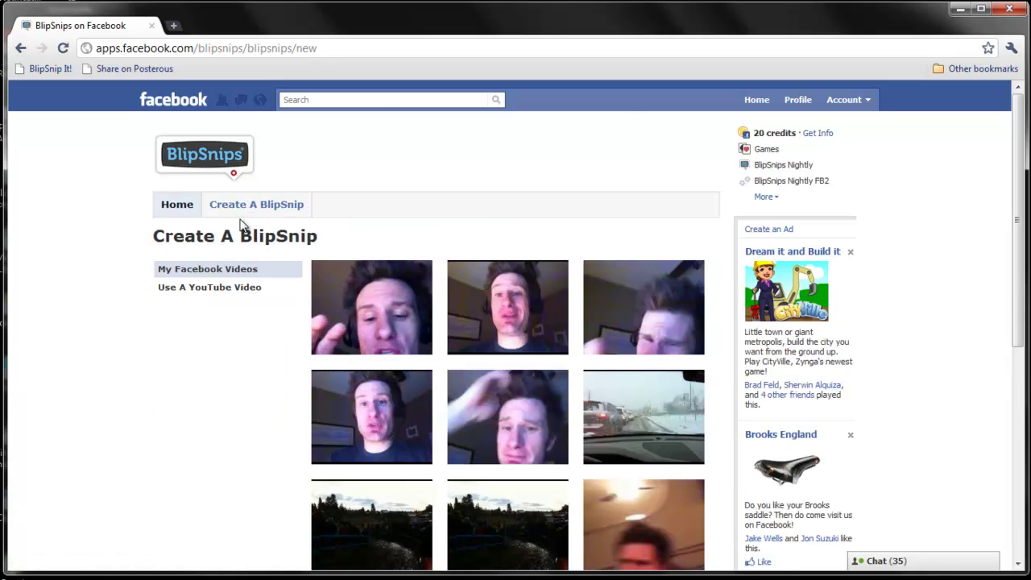
scroll(280, 288, "down", 1)
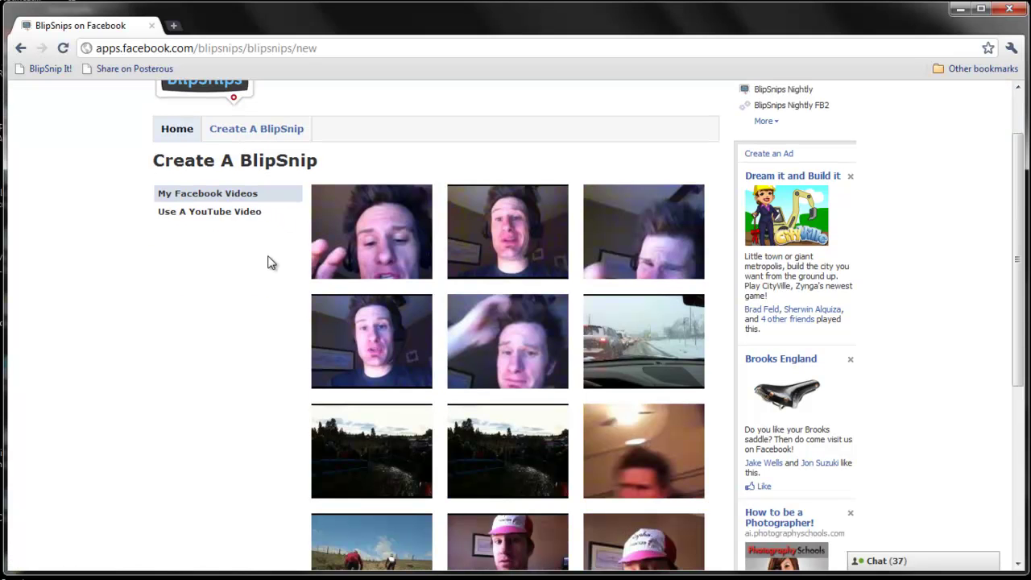
scroll(271, 262, "up", 1)
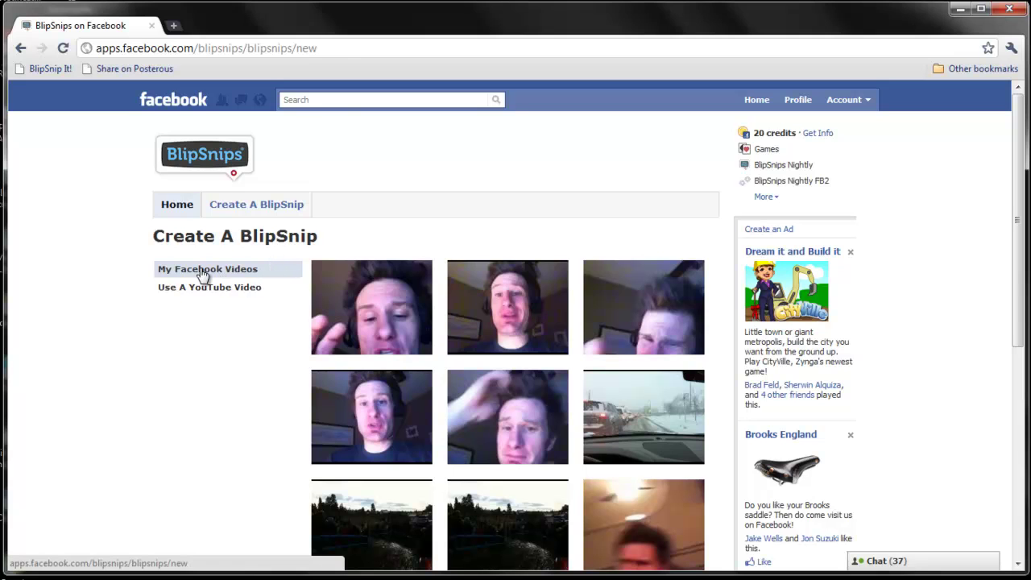
left_click(227, 289)
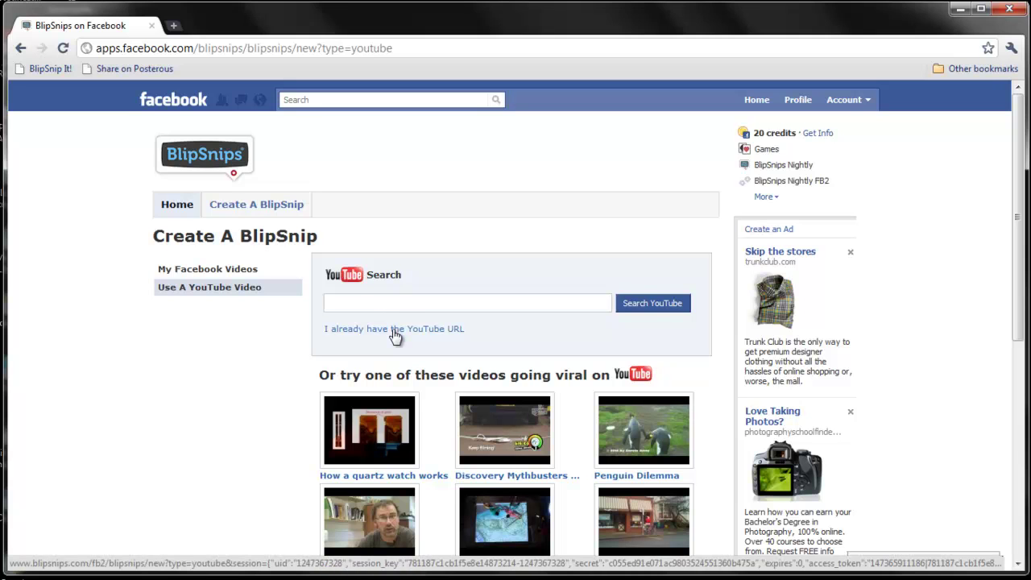
- Paste the YouTube video URL directly and create a BlipSnip from it
left_click(395, 331)
left_click(385, 259)
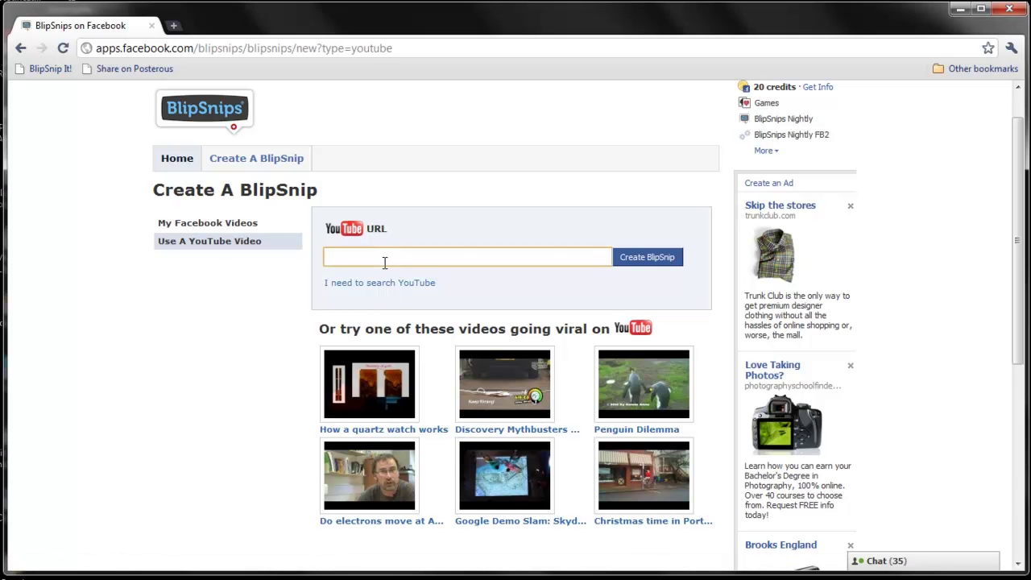
type("http://www.youtube.com/watch?v=xGoUJ6a4QrU&feature=player_embedded")
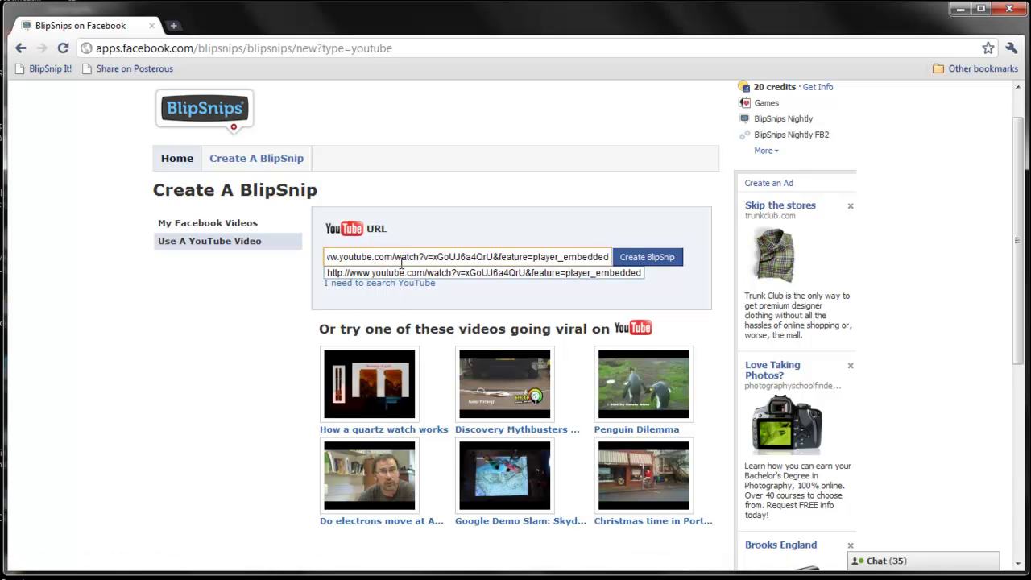
left_click(649, 259)
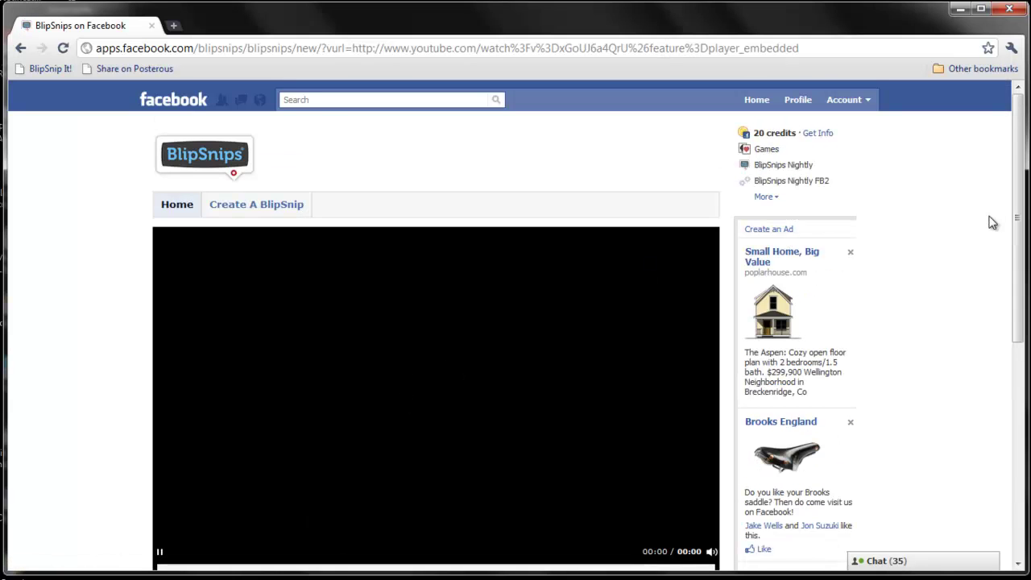
left_click_drag(1021, 169, 1020, 196)
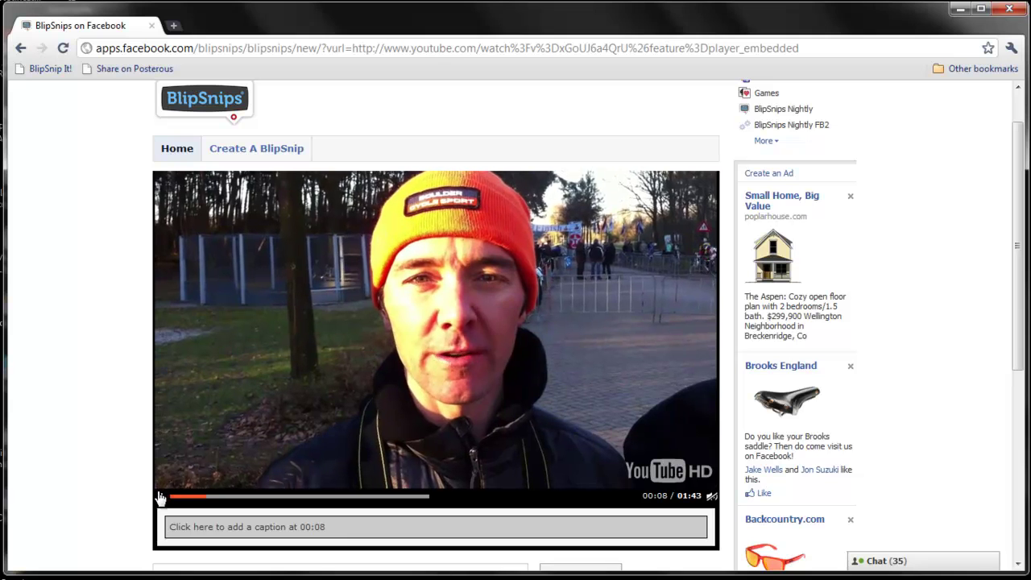
- Pause the clip at 00:08 to begin a caption moment there
left_click(160, 487)
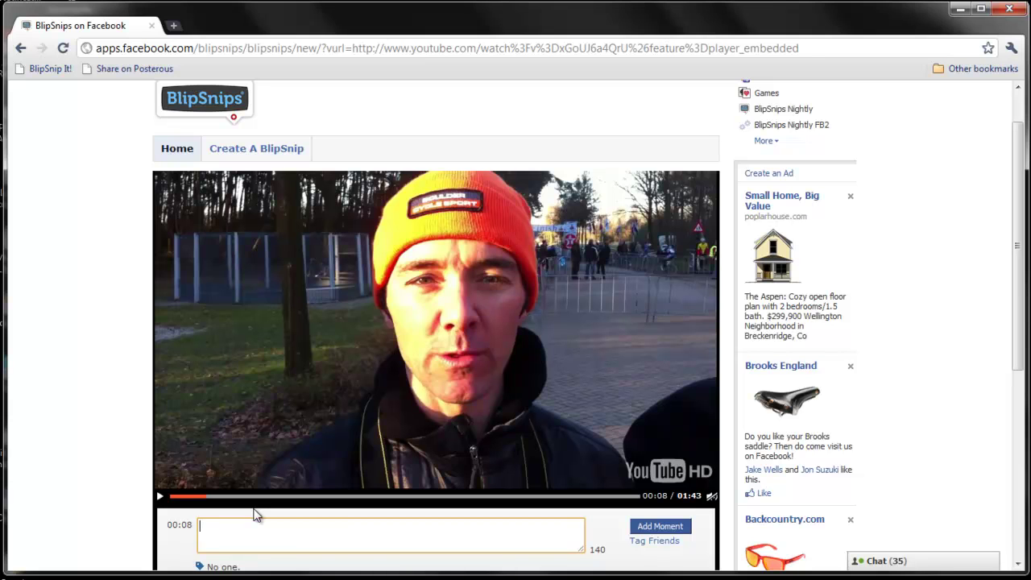
- Write the 00:08 caption introducing the first friend
left_click(266, 531)
scroll(277, 529, "down", 1)
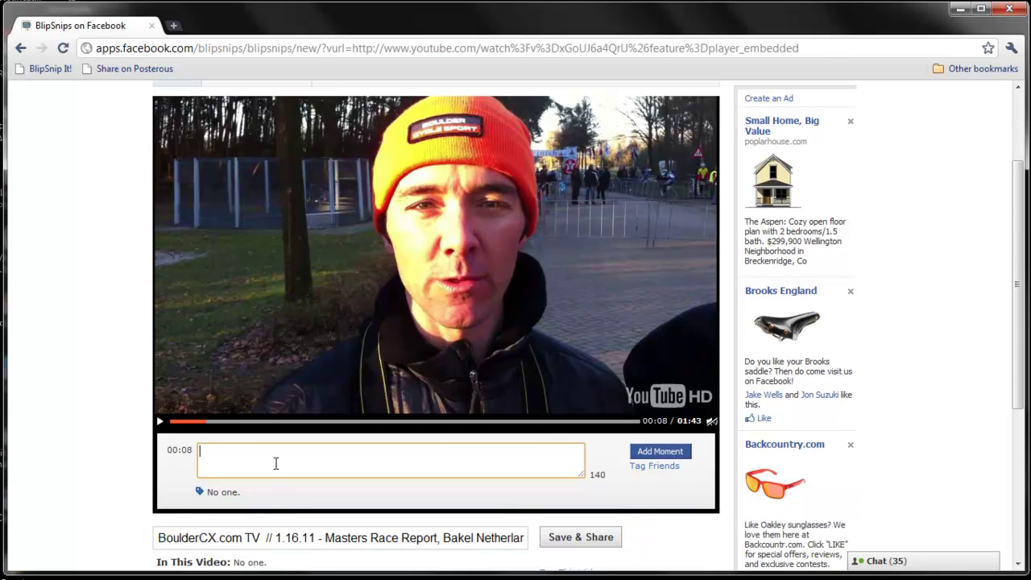
type("Here is Brandon.")
- Tag that friend on the moment and save it with Add Moment
left_click(655, 468)
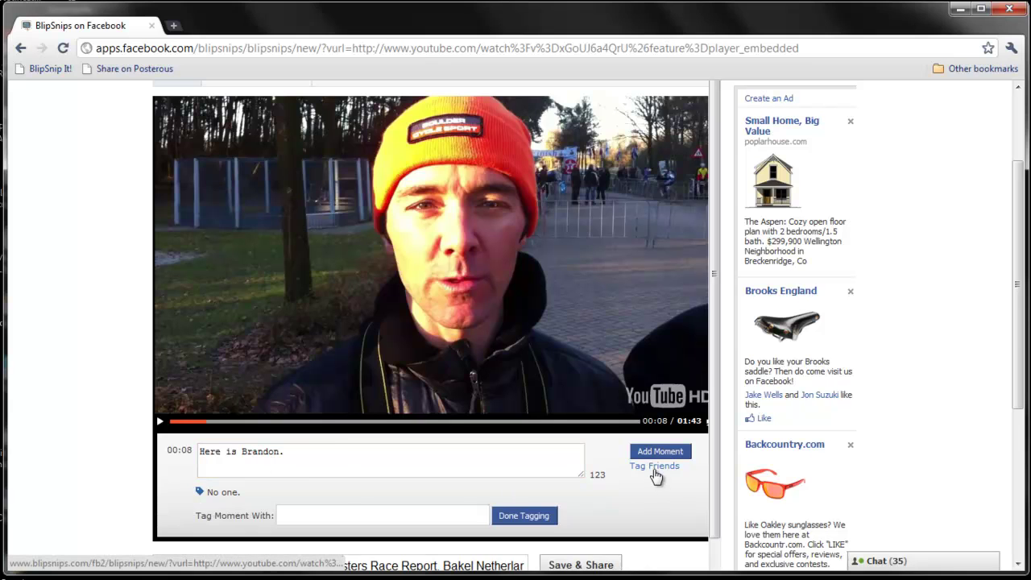
left_click(389, 516)
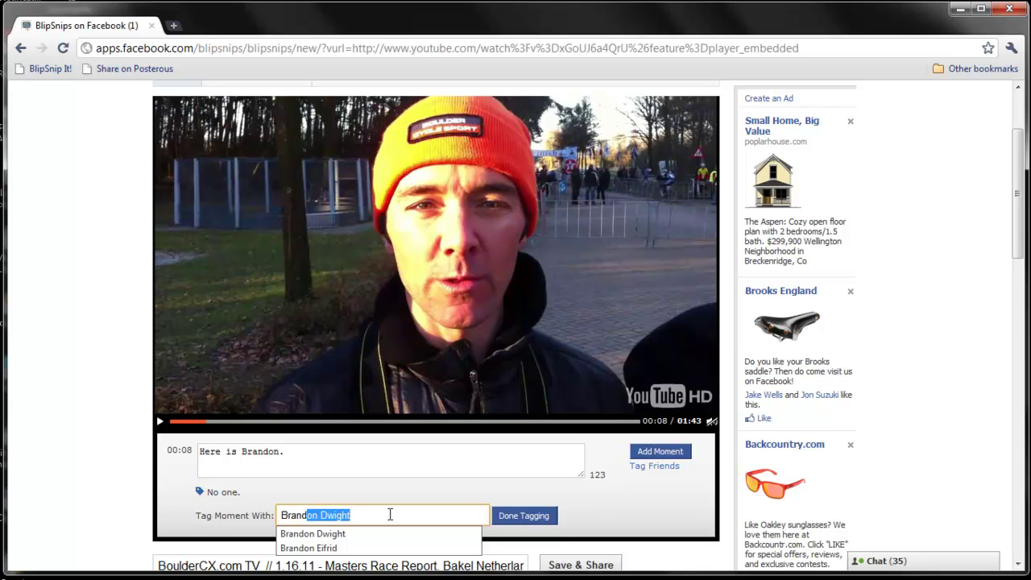
key("Down")
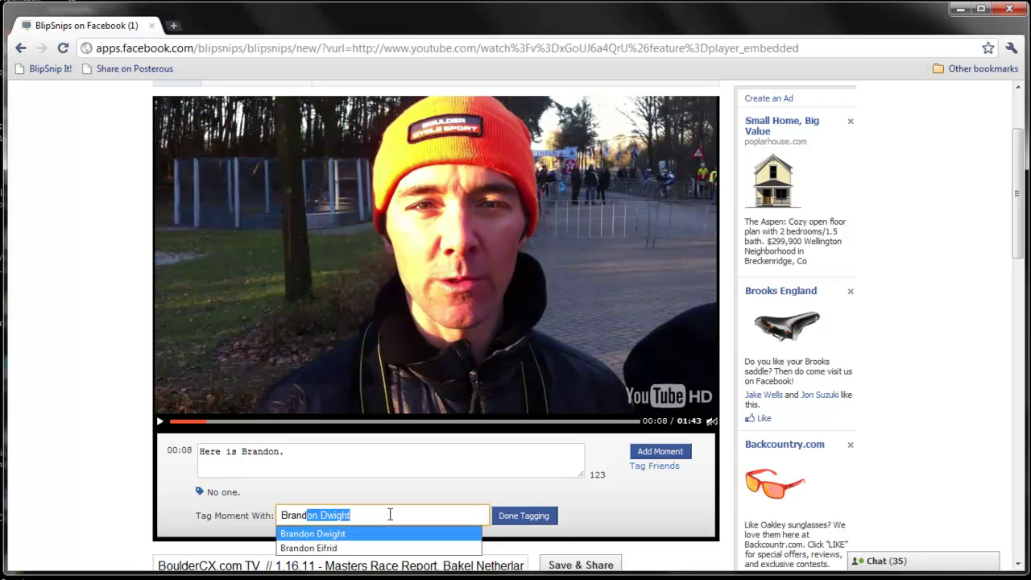
key("Return")
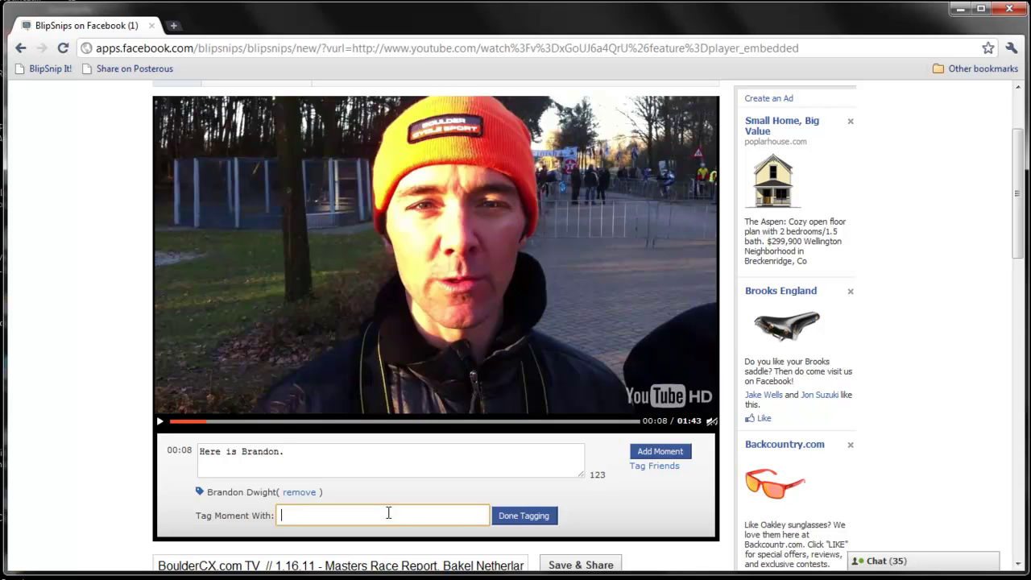
left_click(525, 516)
scroll(555, 488, "down", 1)
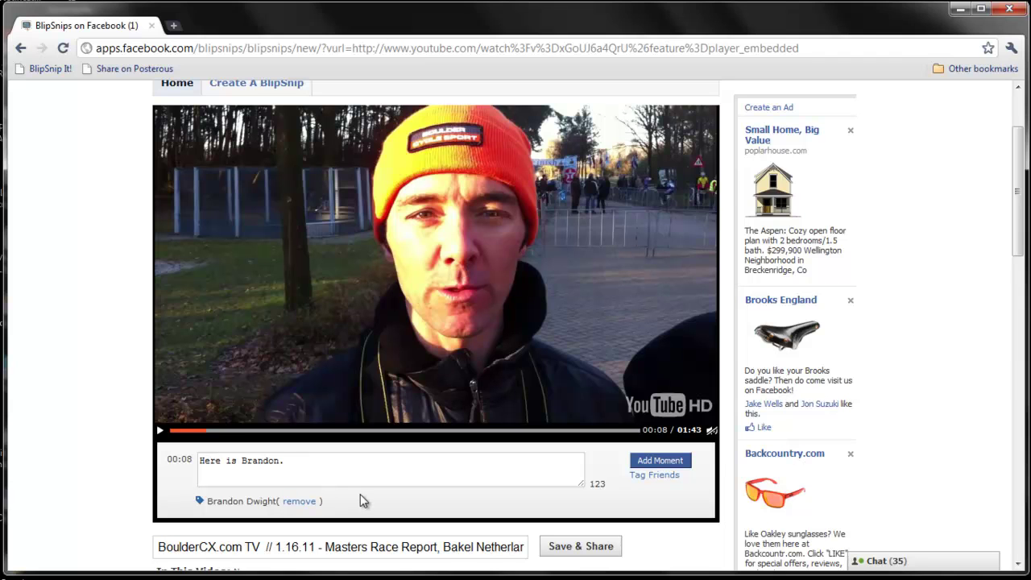
left_click(659, 466)
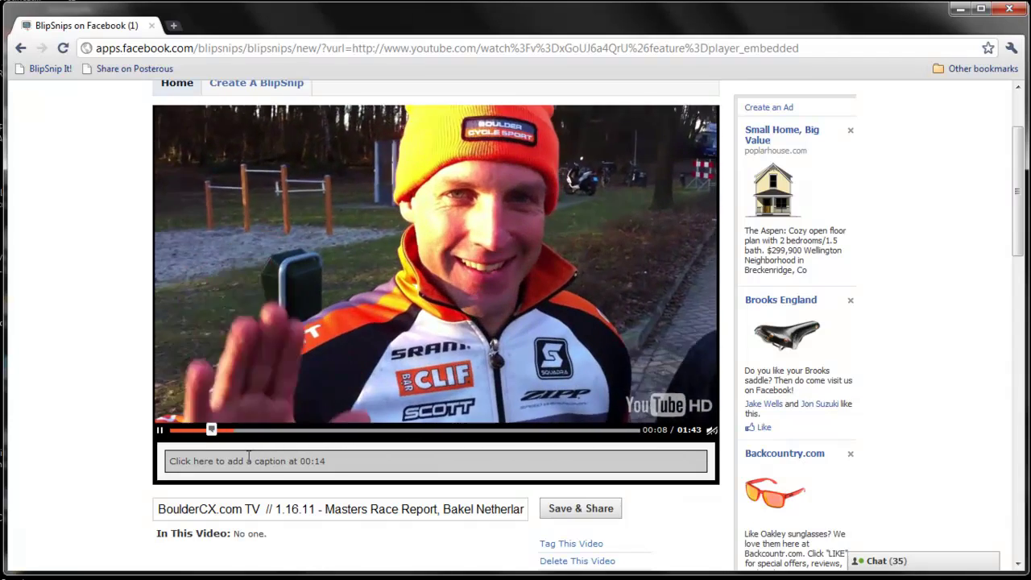
- Add a 00:15 moment with a caption introducing the next rider, tag that friend, and save it
left_click(249, 460)
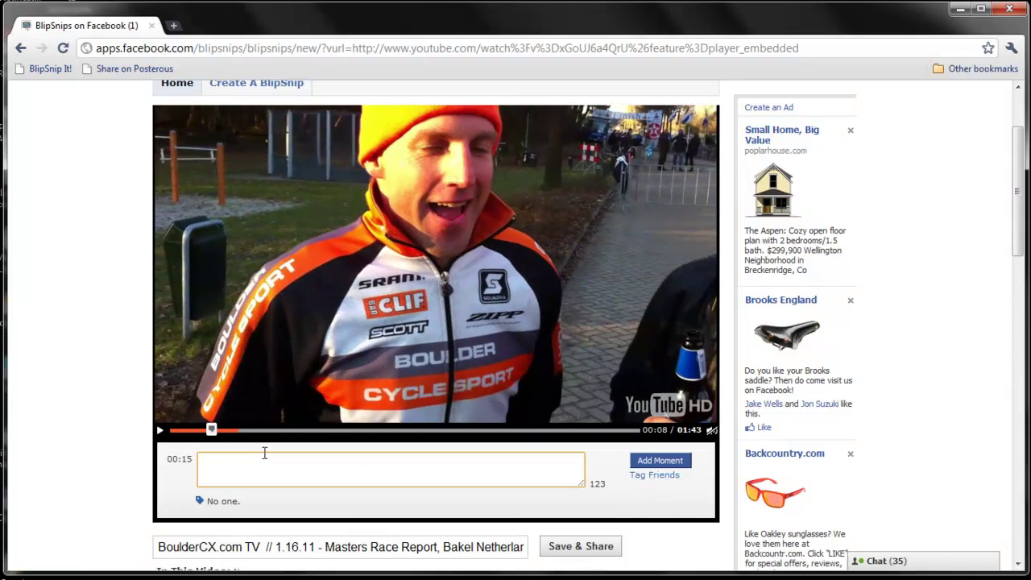
type("Here is Brian!")
left_click(654, 475)
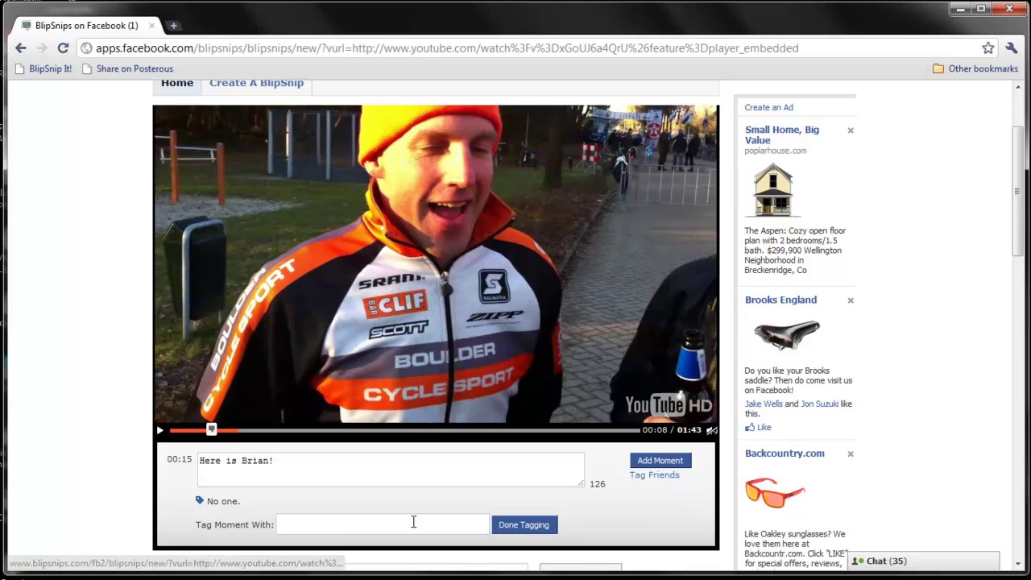
left_click(387, 524)
type("Brian")
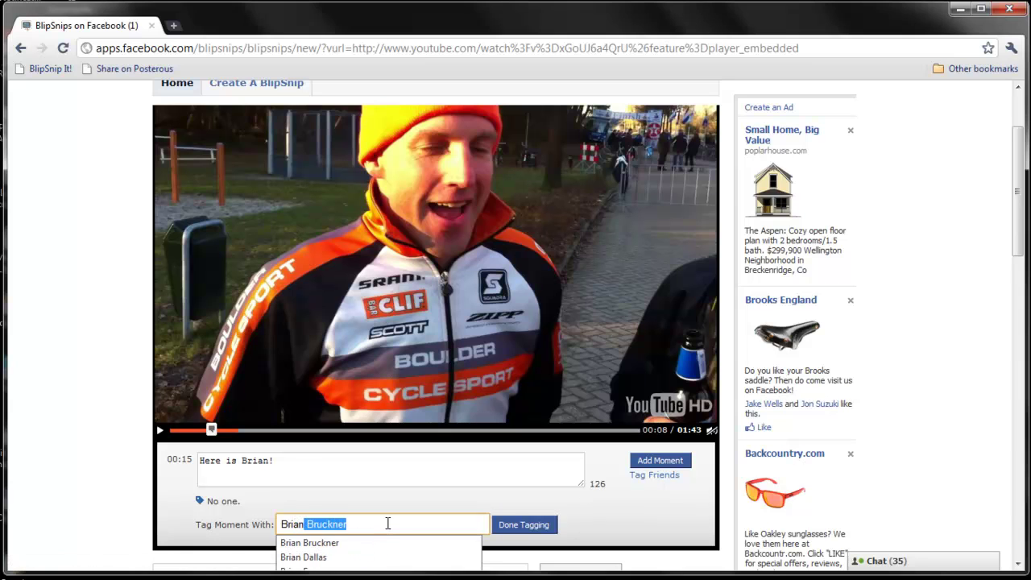
type(" H")
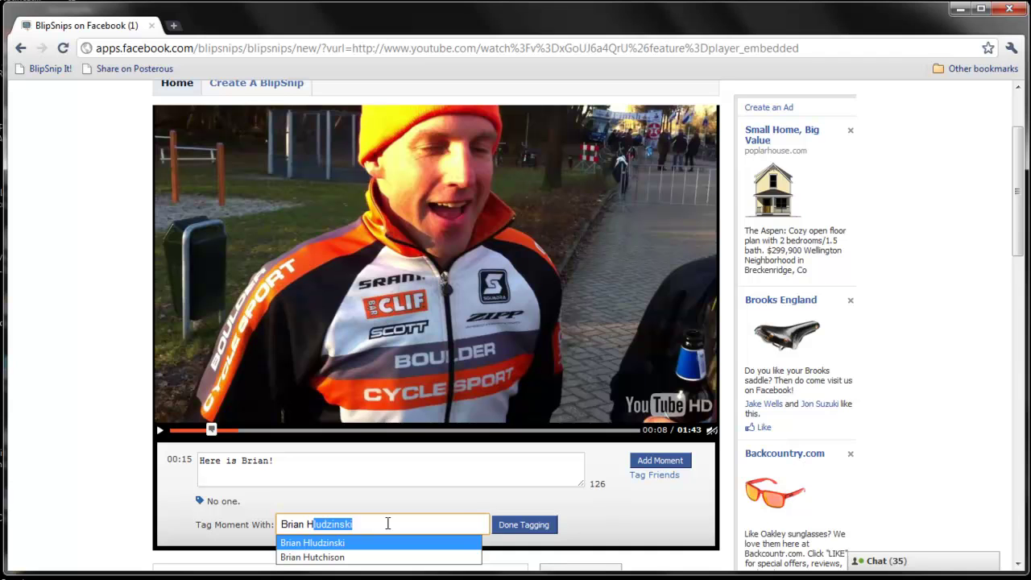
key("Return")
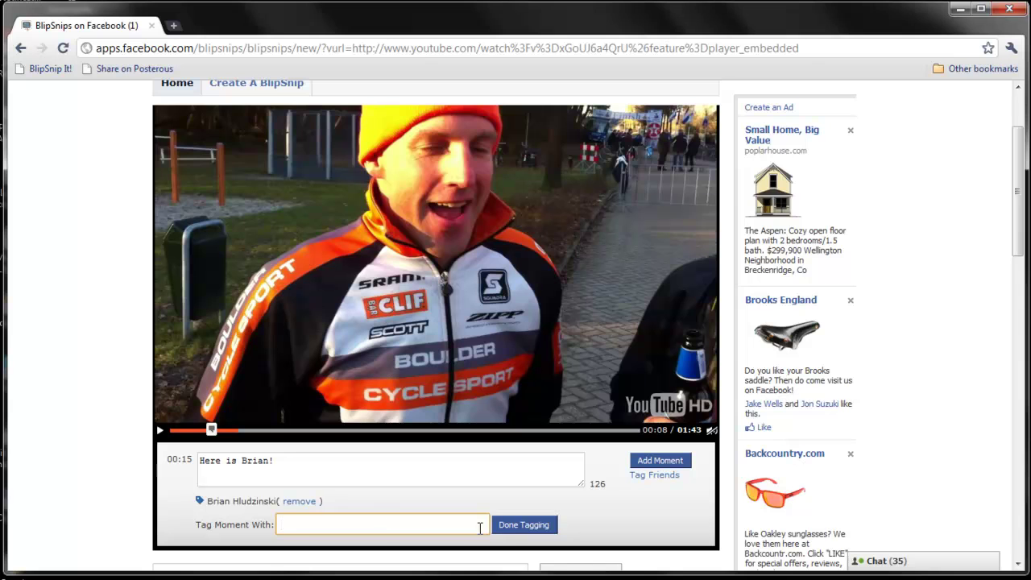
left_click(507, 531)
scroll(530, 509, "down", 1)
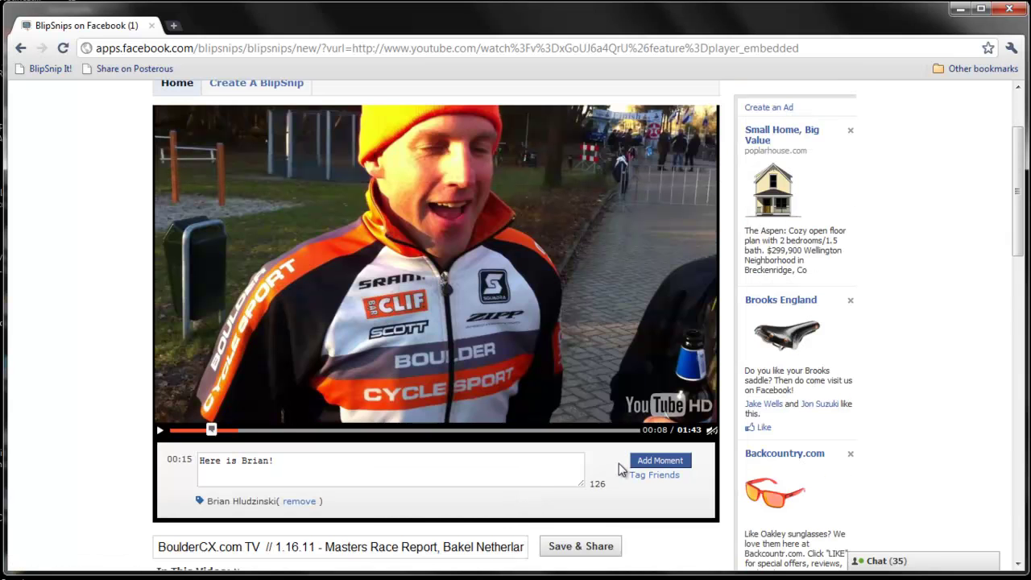
left_click(657, 460)
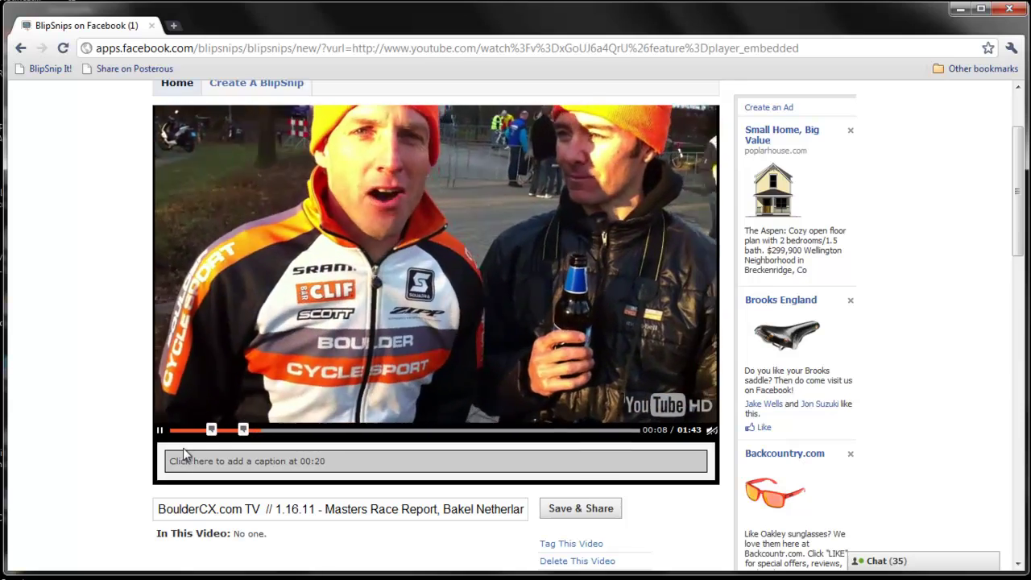
- Jump back to the 00:08 moment marker to review its caption and tag
left_click(212, 431)
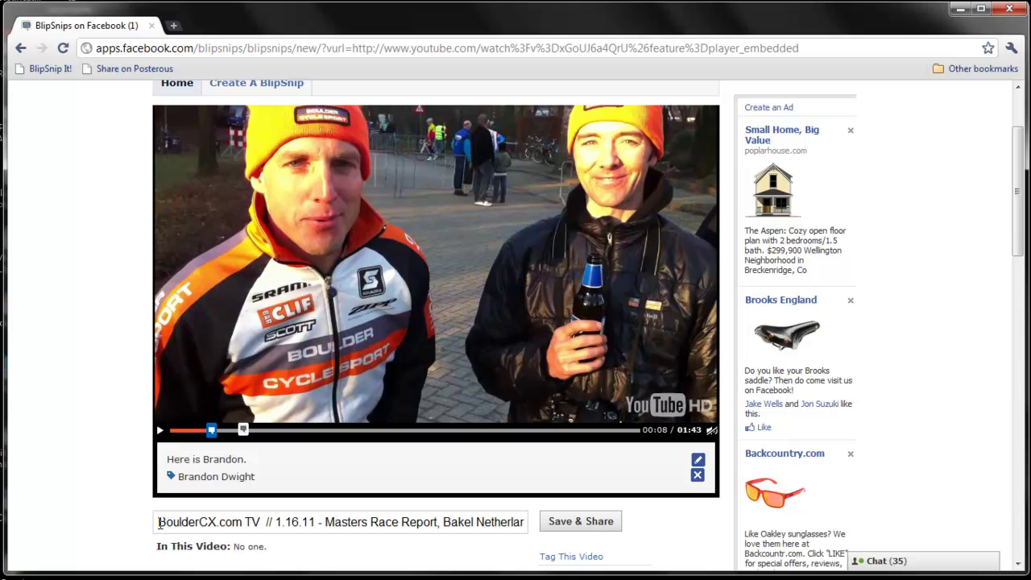
- Replace the long YouTube title with a short line about the guys in Belgium and save the snip
left_click_drag(159, 523, 525, 525)
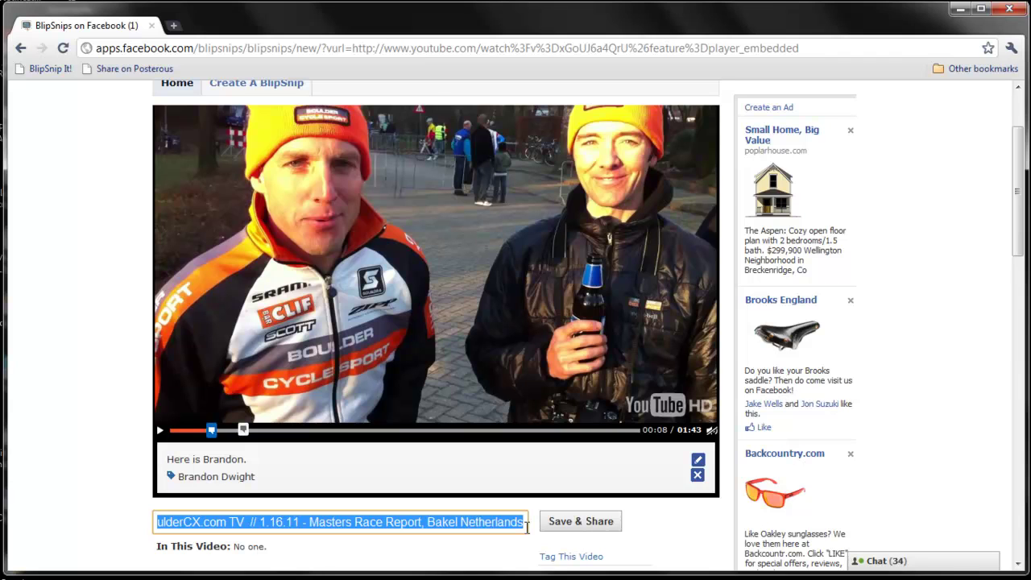
type("Here is Brandon and the guys in B")
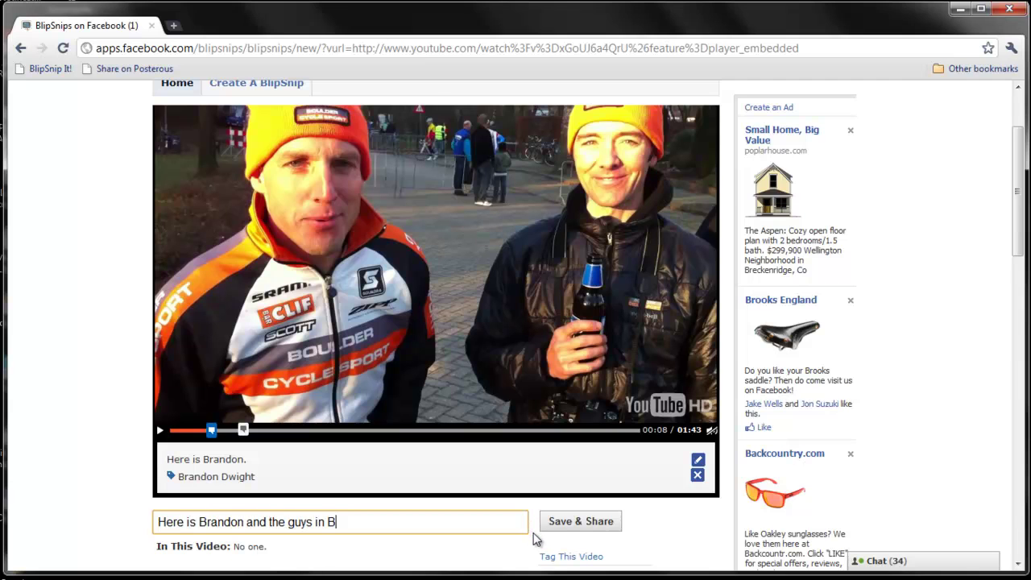
type("elgium.")
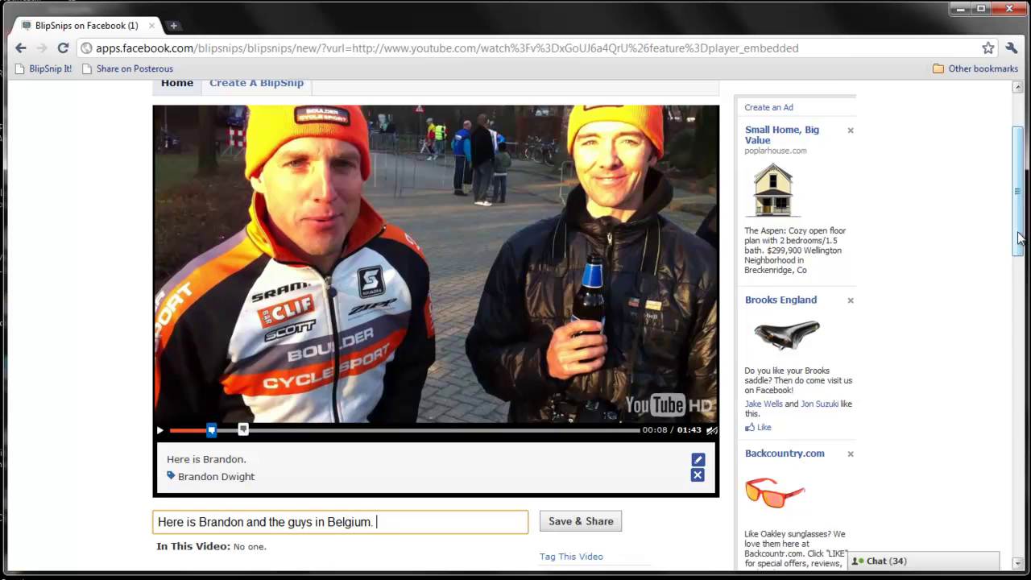
scroll(970, 277, "up", 1)
scroll(971, 278, "down", 1)
left_click(597, 497)
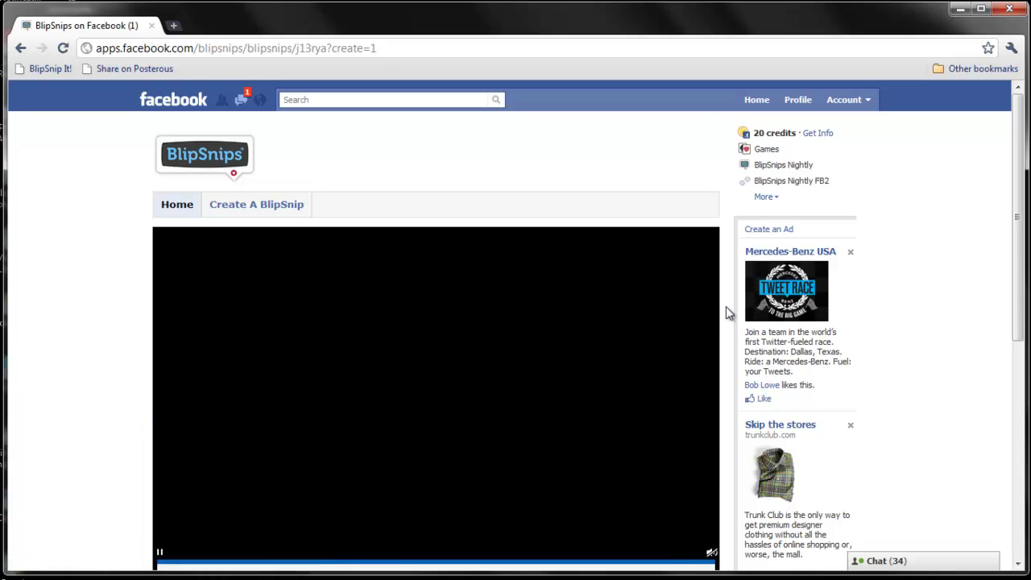
- Open the Post to Your Wall prompt for the saved snip, then close it without publishing
scroll(726, 306, "down", 1)
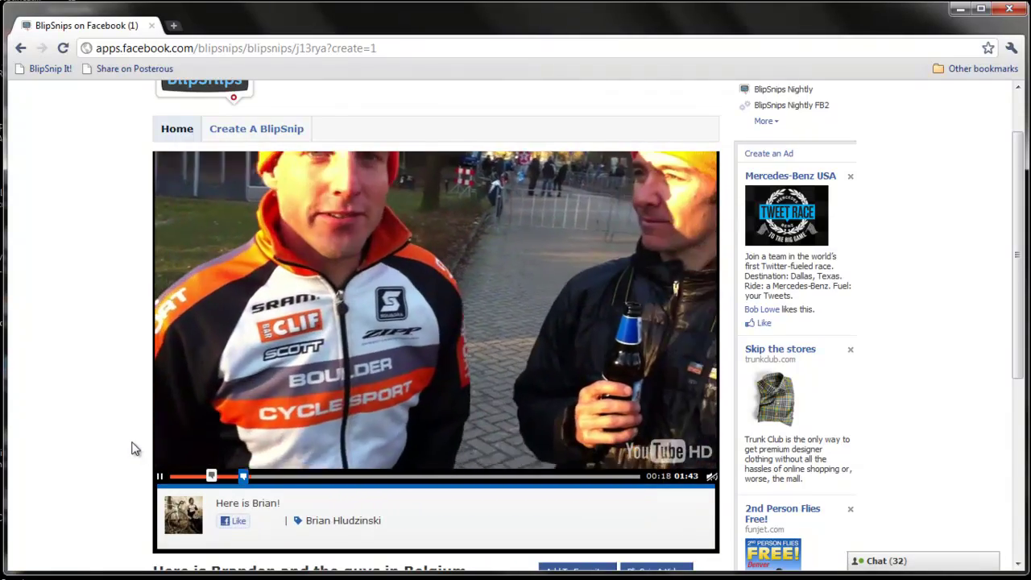
scroll(133, 449, "down", 1)
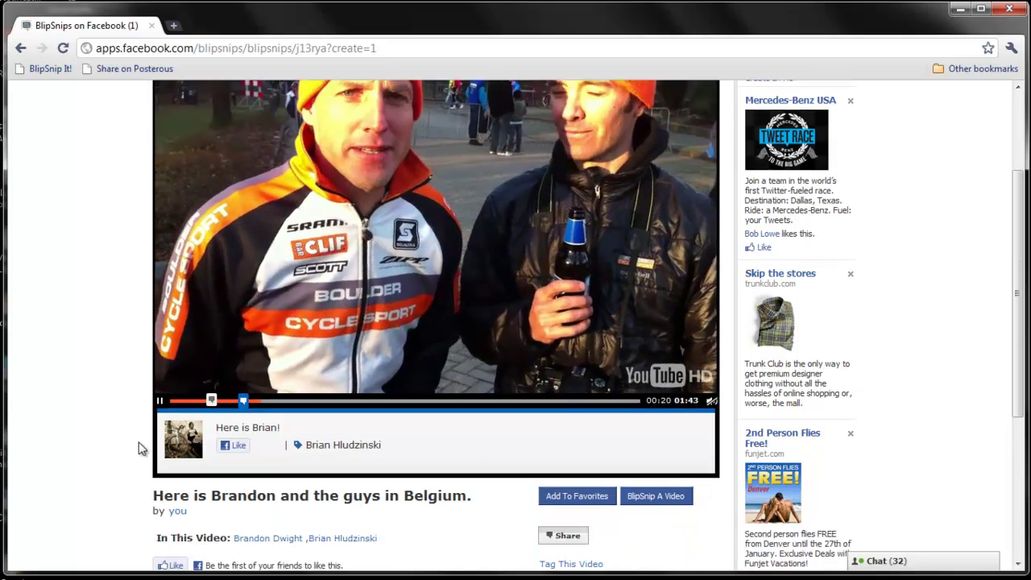
left_click(567, 537)
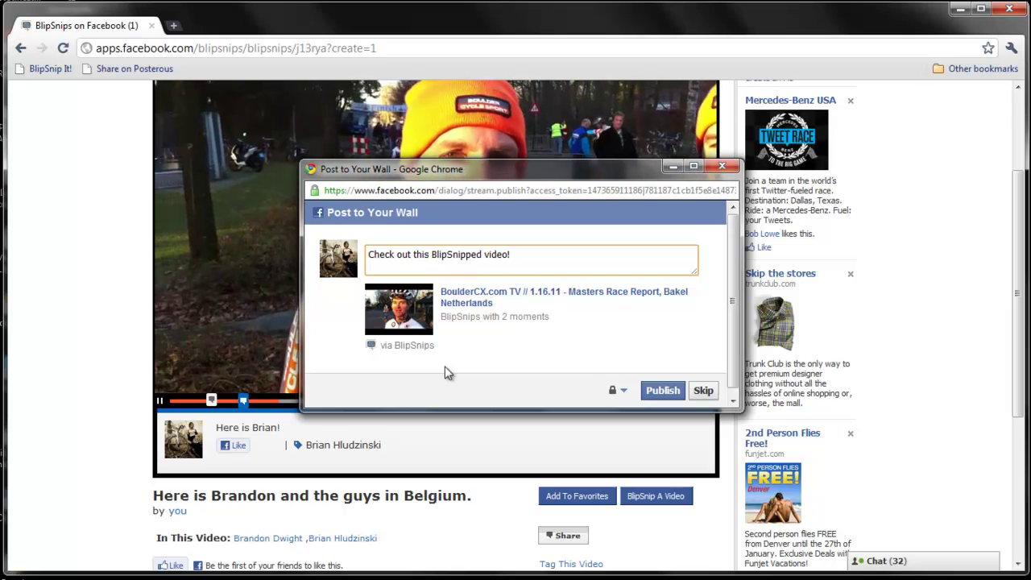
left_click(722, 169)
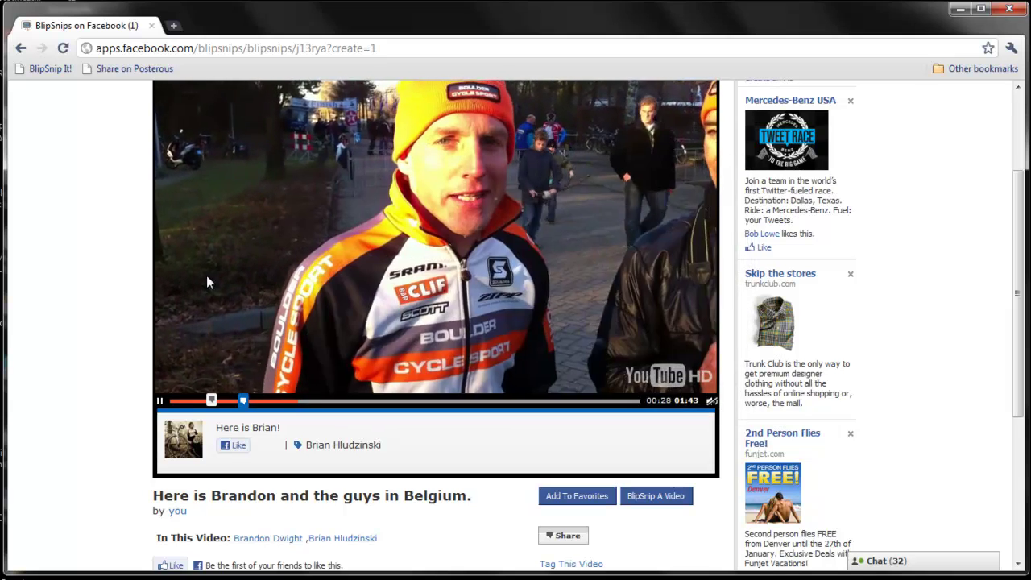
scroll(193, 273, "up", 1)
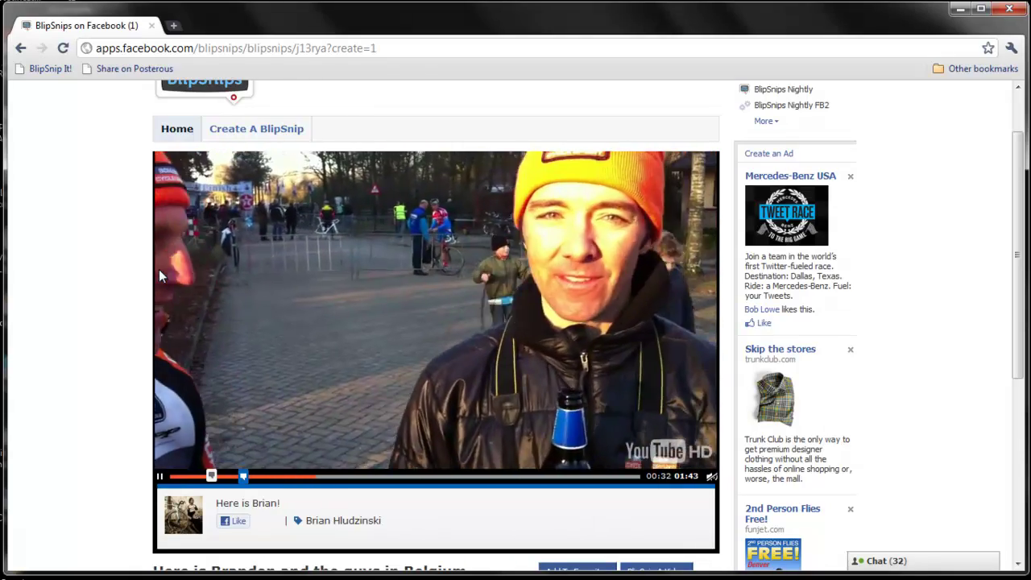
scroll(159, 269, "up", 1)
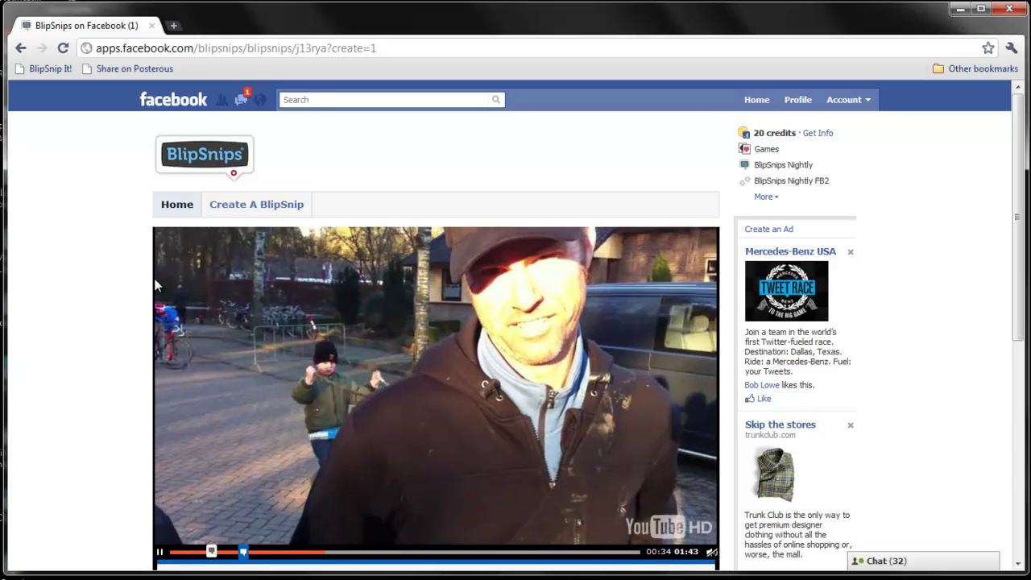
scroll(158, 283, "down", 1)
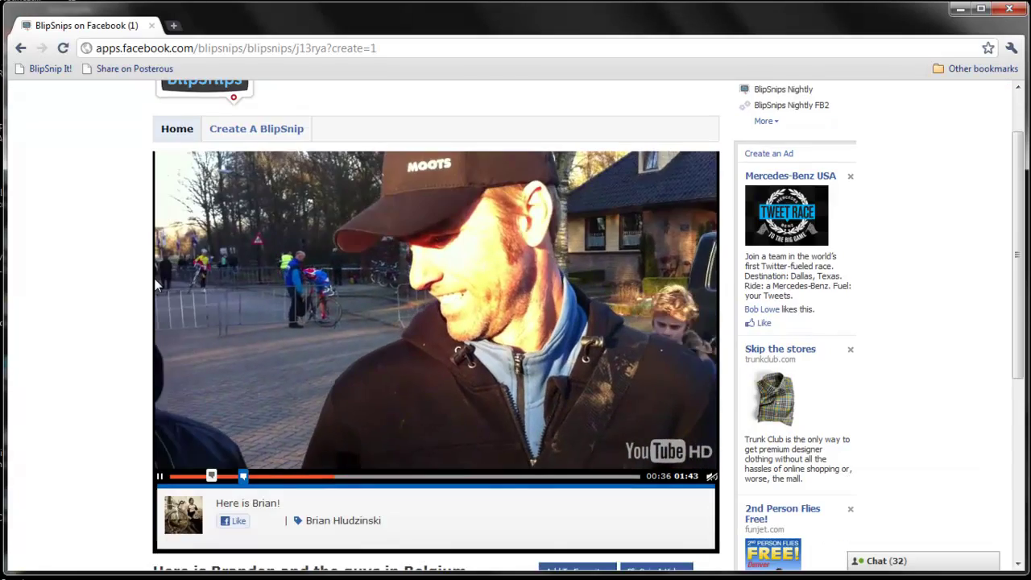